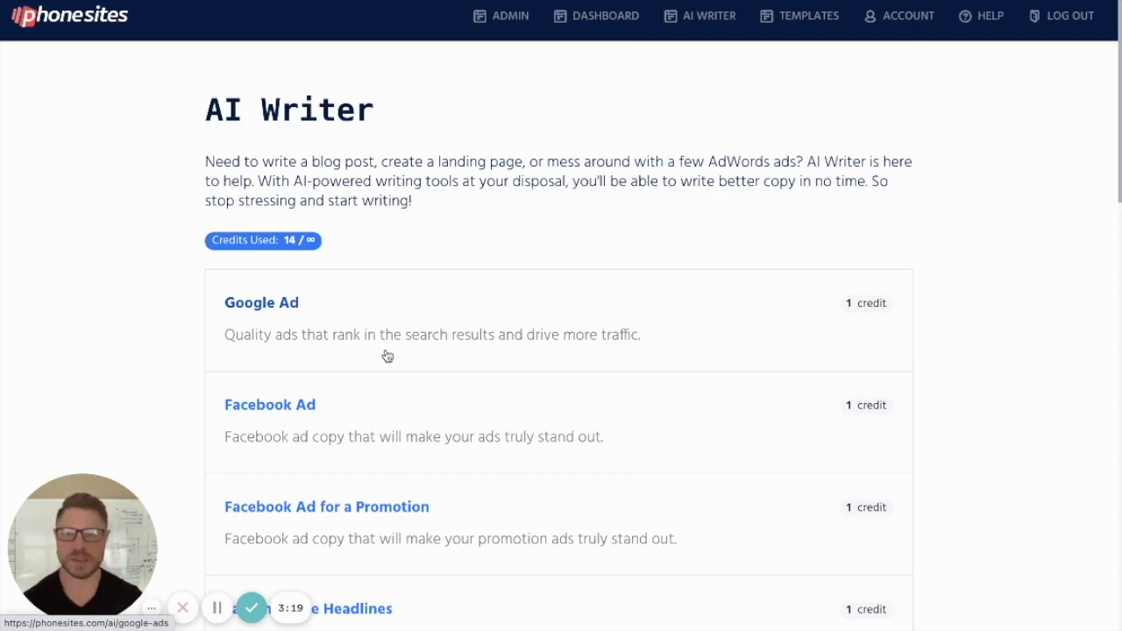
Browse the AI Writer tool cards, then open the Facebook Ad copy generator form.
scroll(471, 395, down, 2)
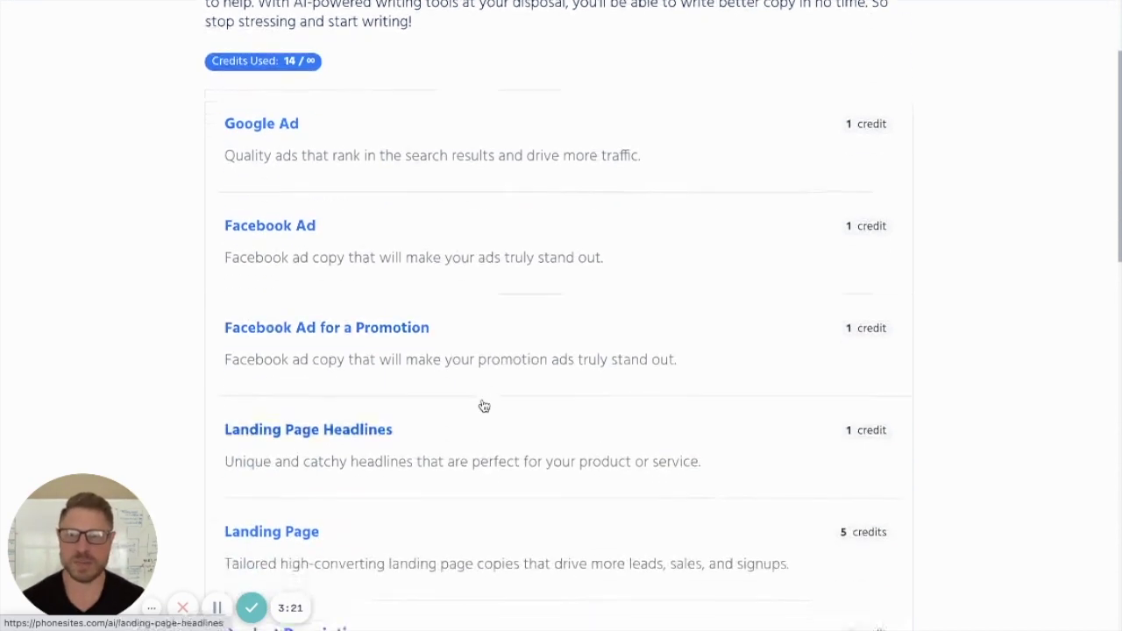
scroll(296, 252, down, 1)
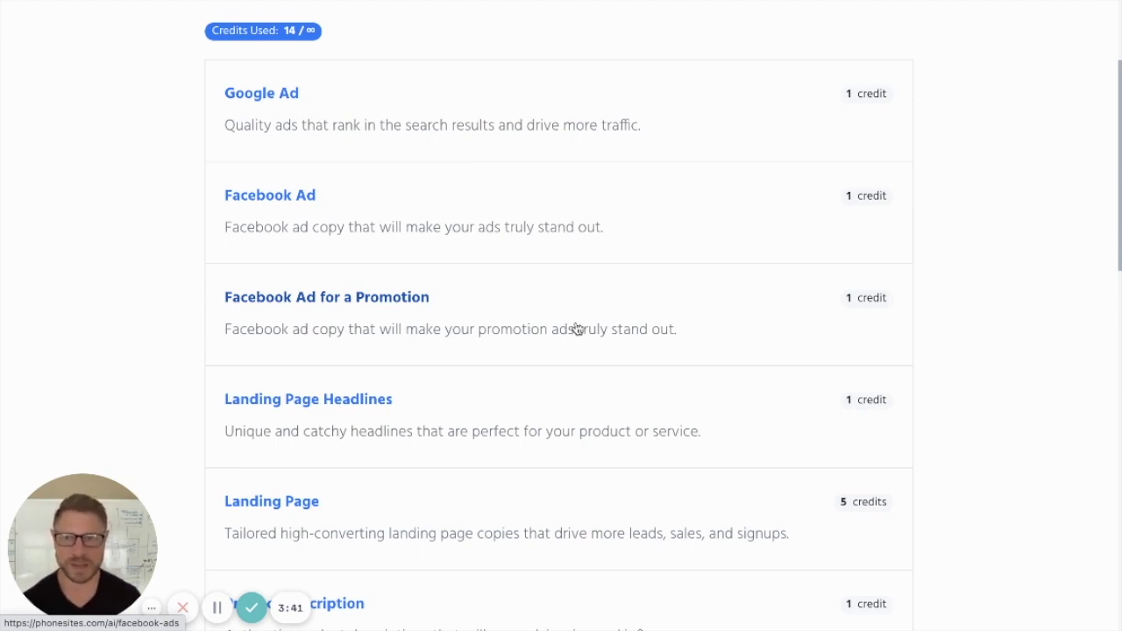
scroll(575, 327, down, 3)
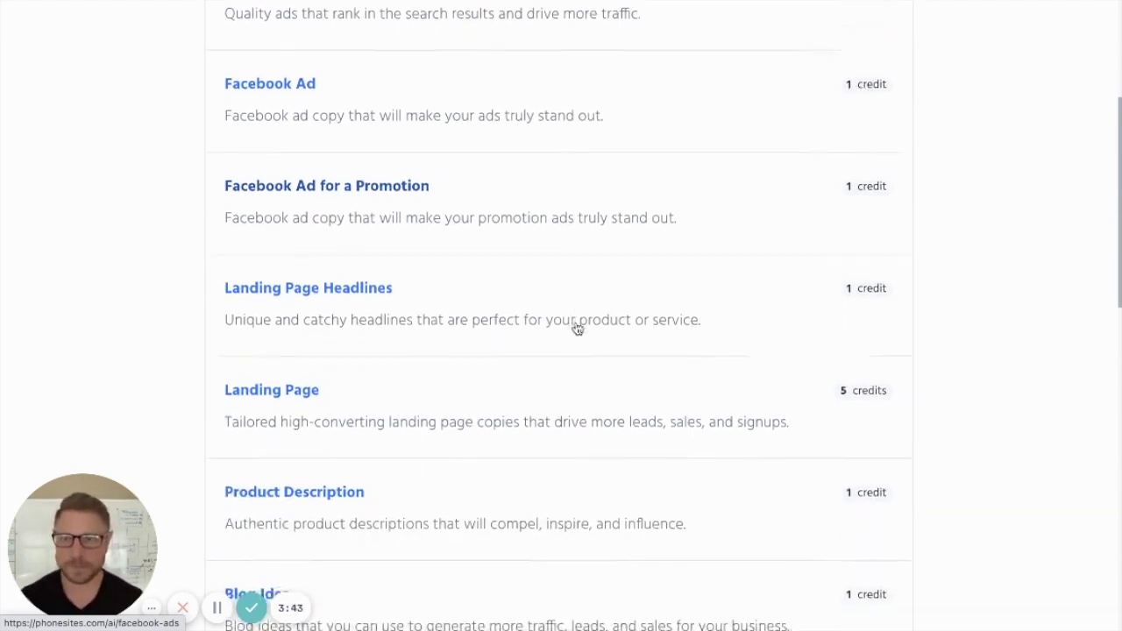
scroll(400, 303, down, 6)
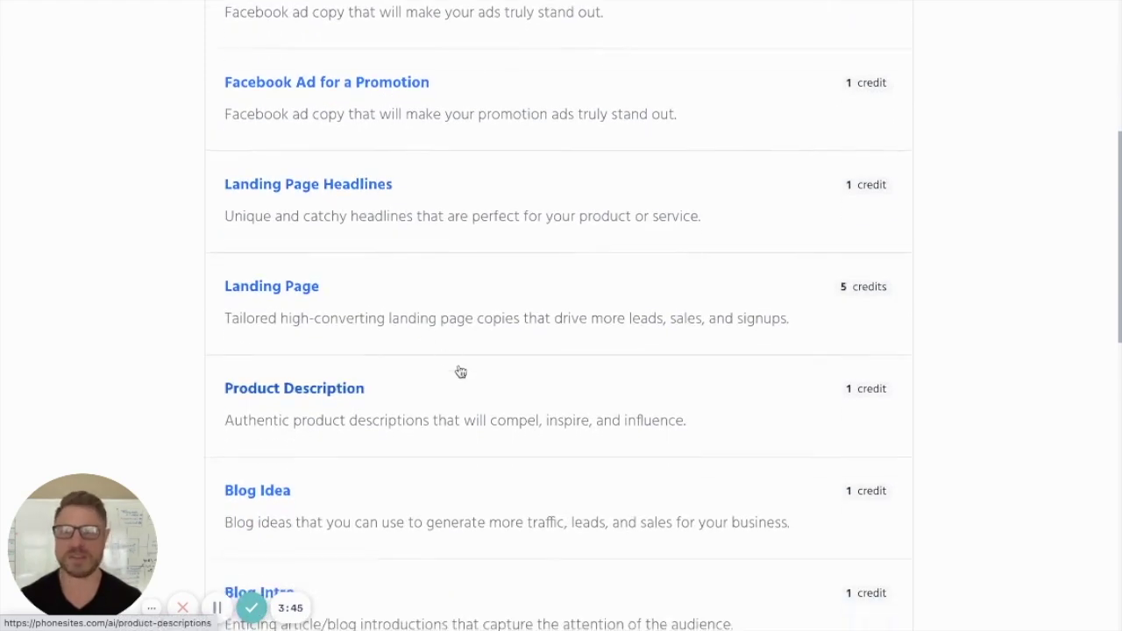
scroll(467, 377, down, 4)
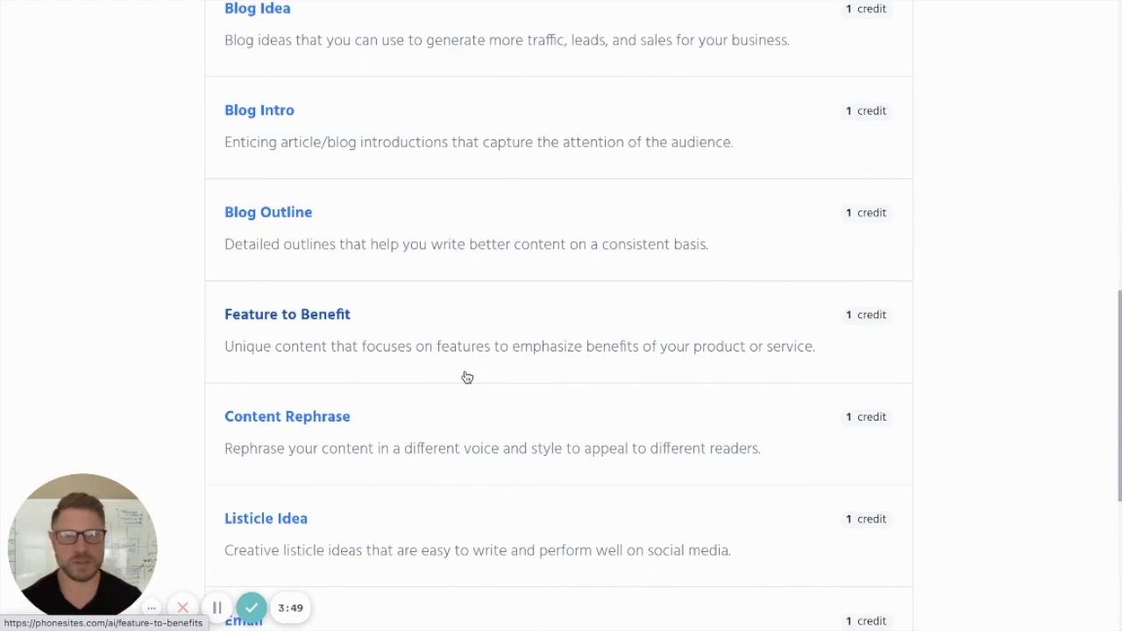
scroll(467, 377, down, 1)
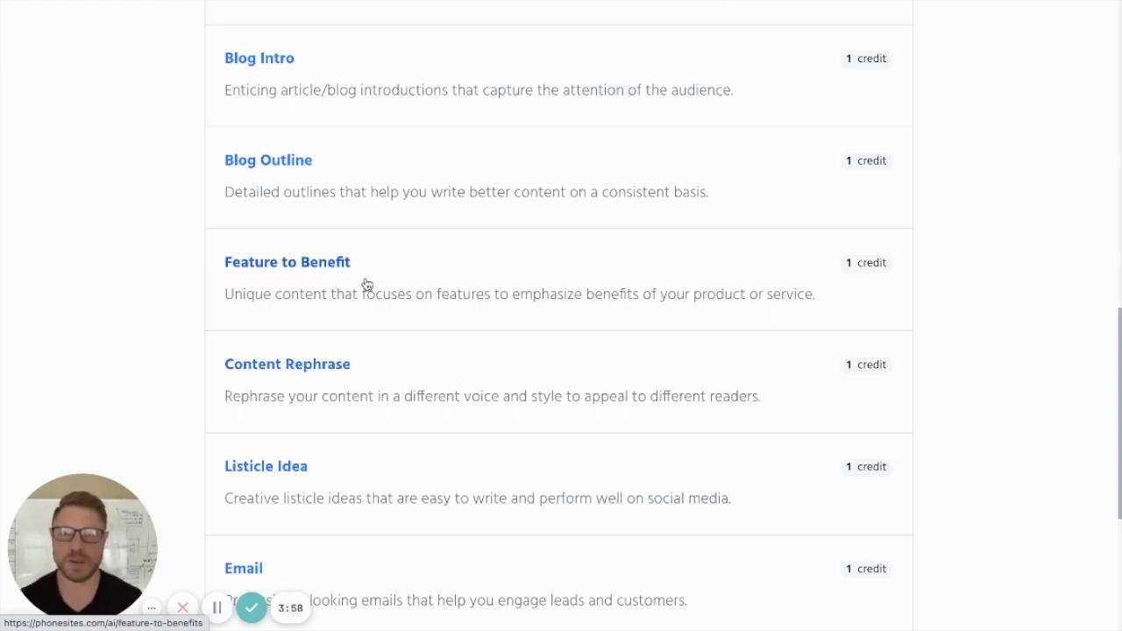
scroll(367, 285, down, 1)
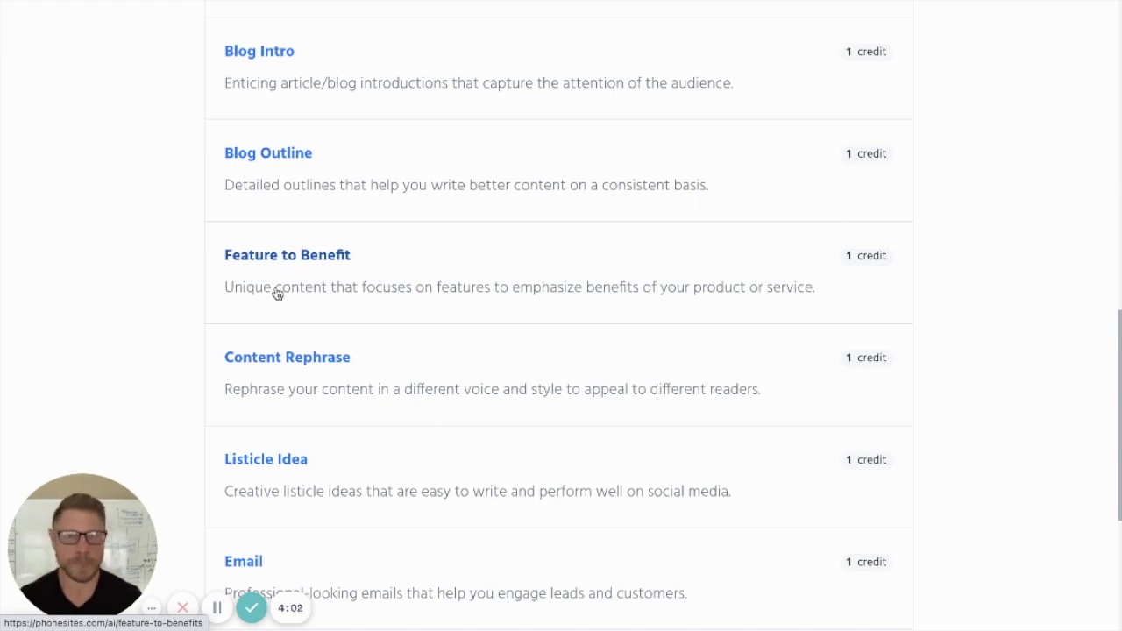
scroll(277, 293, down, 3)
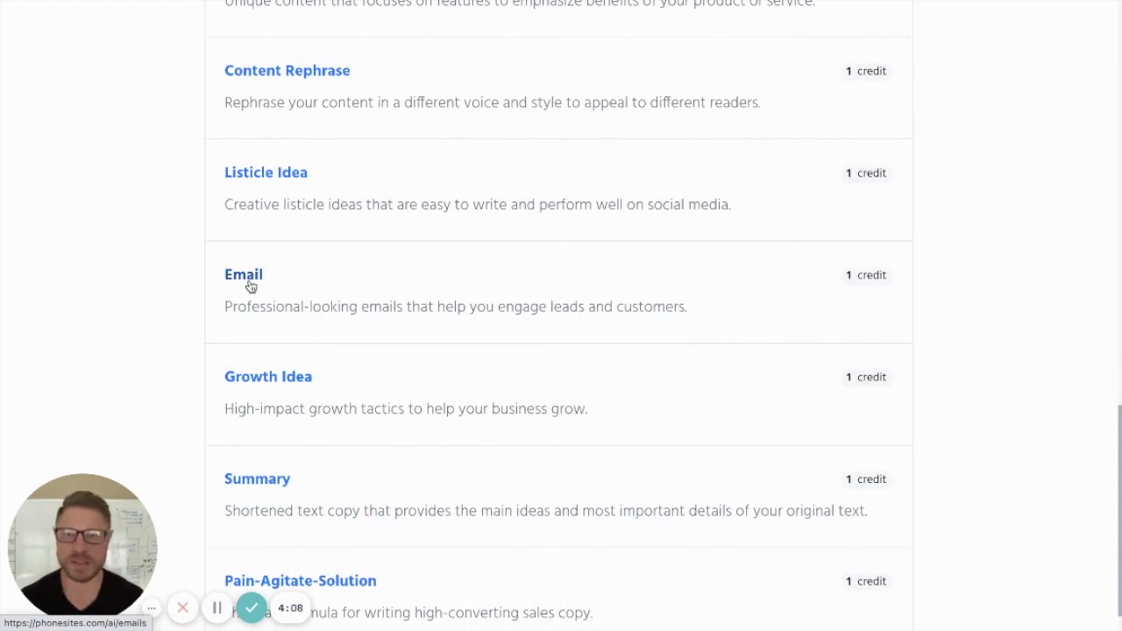
scroll(251, 286, down, 1)
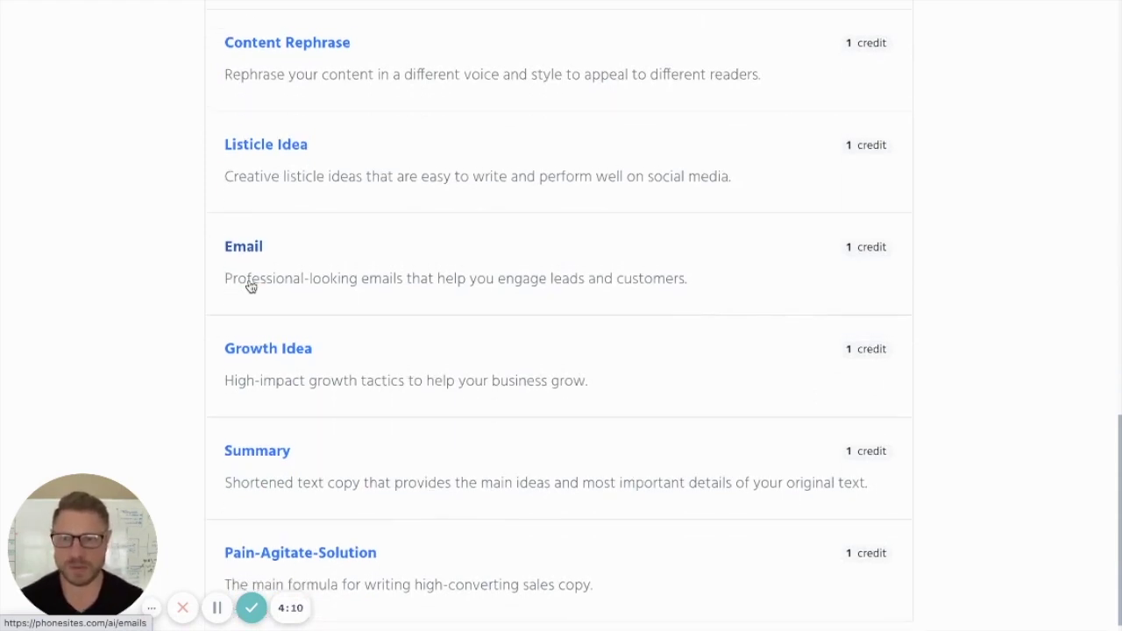
scroll(286, 459, up, 3)
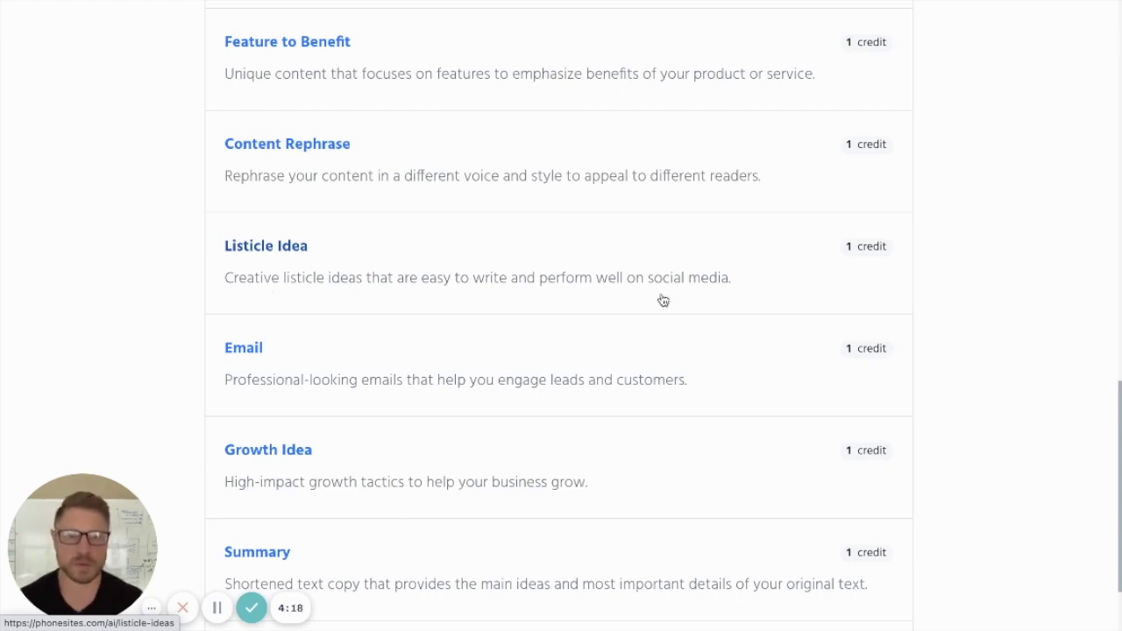
scroll(664, 301, up, 10)
scroll(663, 301, up, 5)
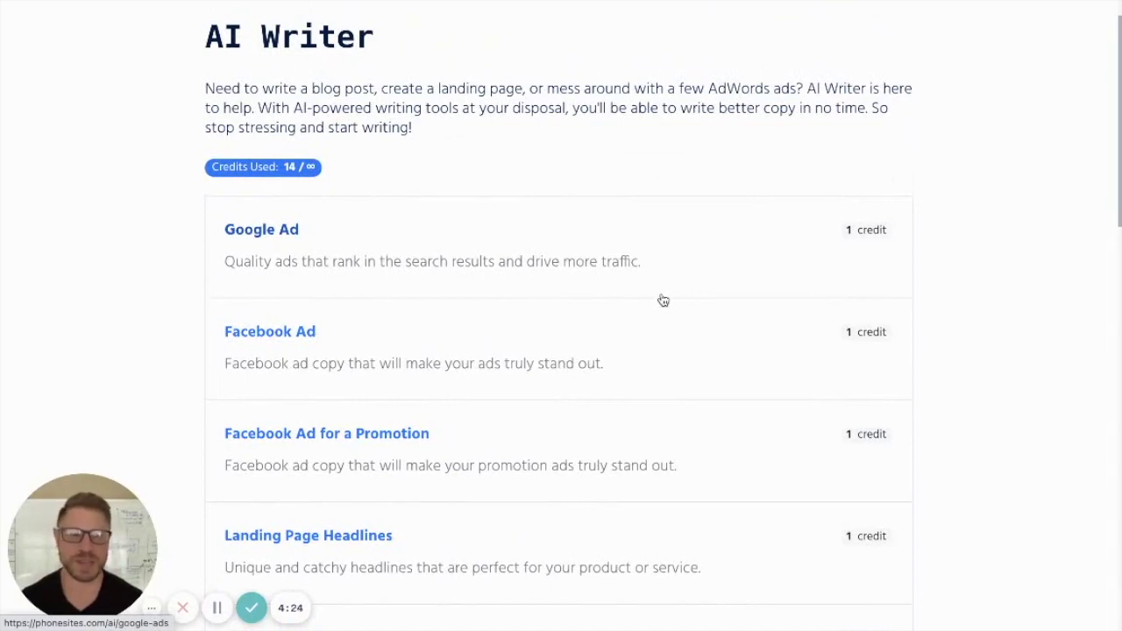
click(290, 334)
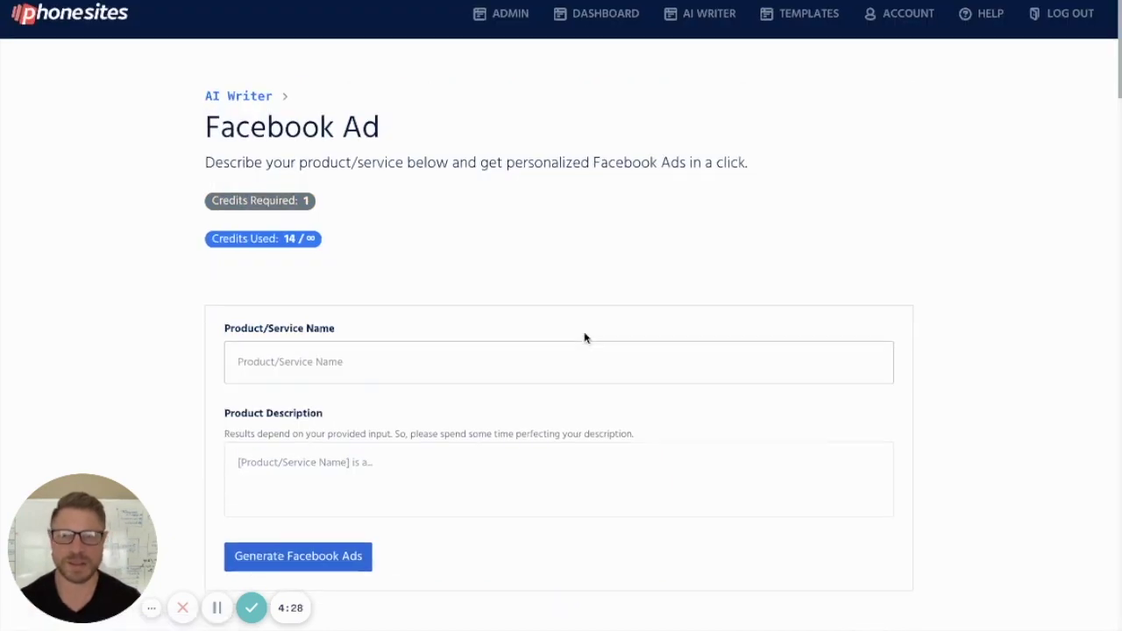
Enter 'joypins' as the product name and paste its kids-made jewelry pins description.
scroll(583, 336, down, 1)
scroll(396, 344, down, 1)
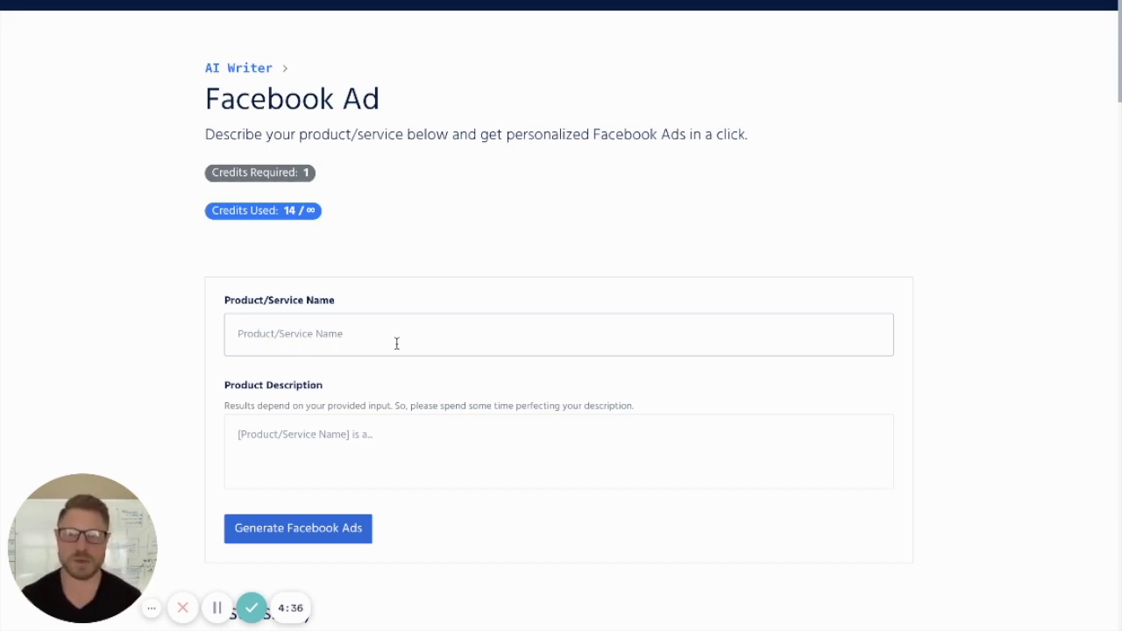
click(396, 343)
text(jo)
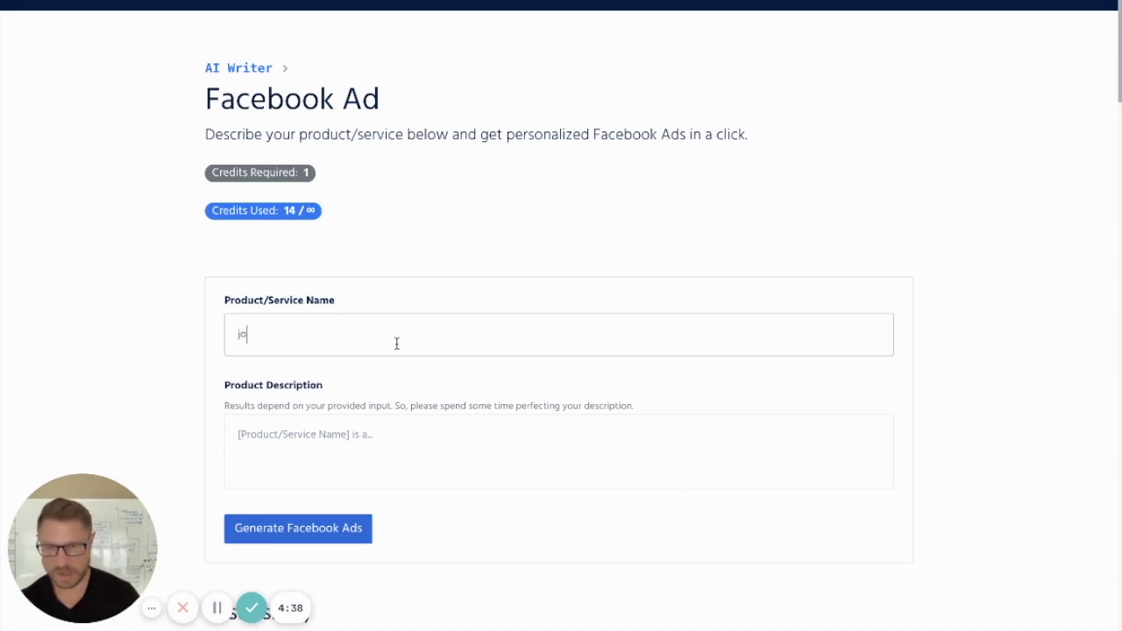
text(ypins)
scroll(396, 344, down, 1)
click(569, 406)
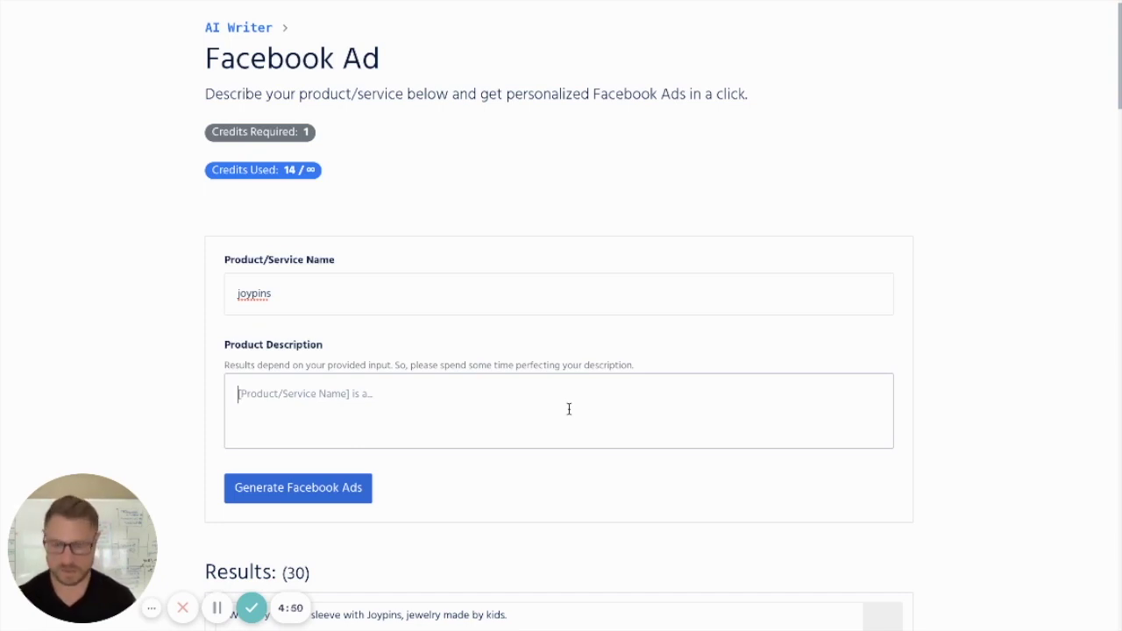
text(Joypins is jewelry that is made to bring people joy by wearing it. They are pins made by kids. You can wear them on your clothes or on your bag.)
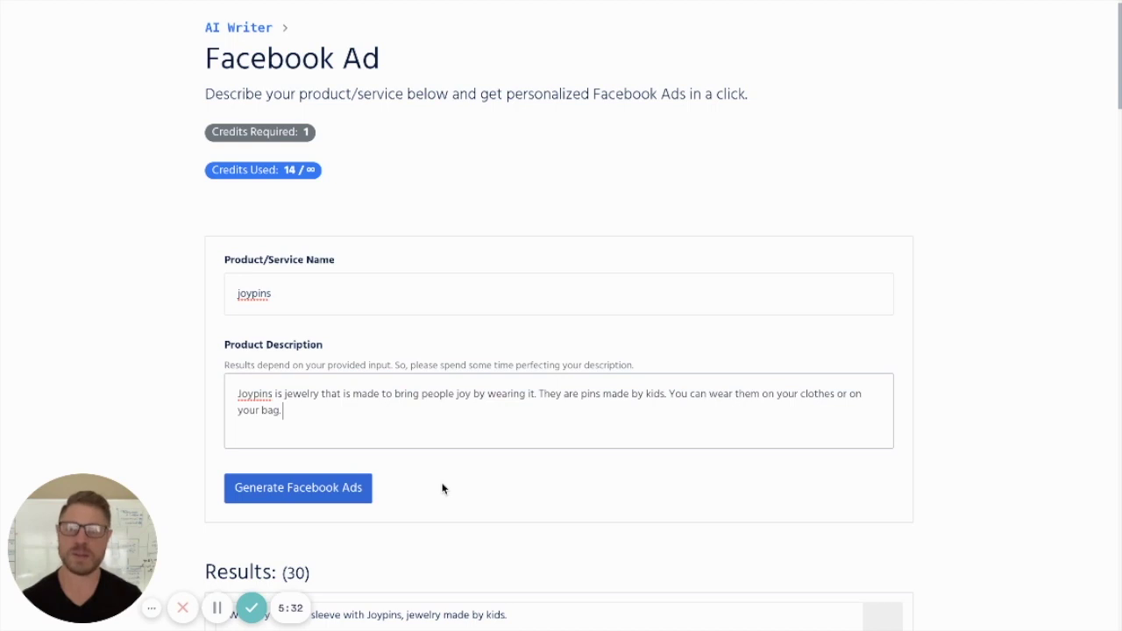
click(348, 488)
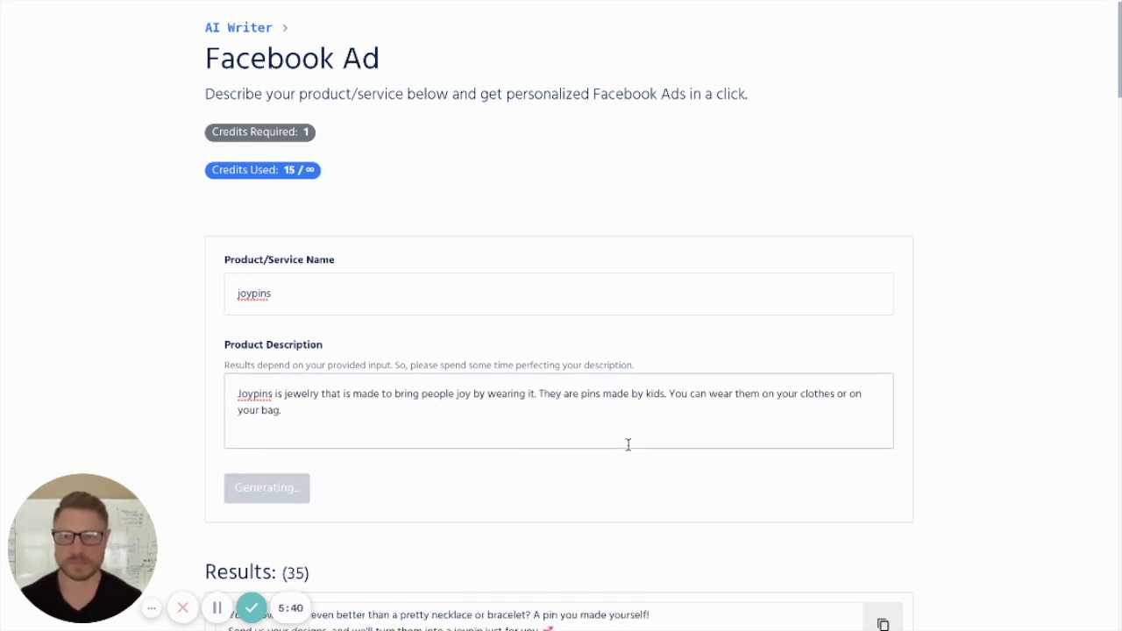
scroll(628, 445, down, 2)
scroll(627, 450, down, 4)
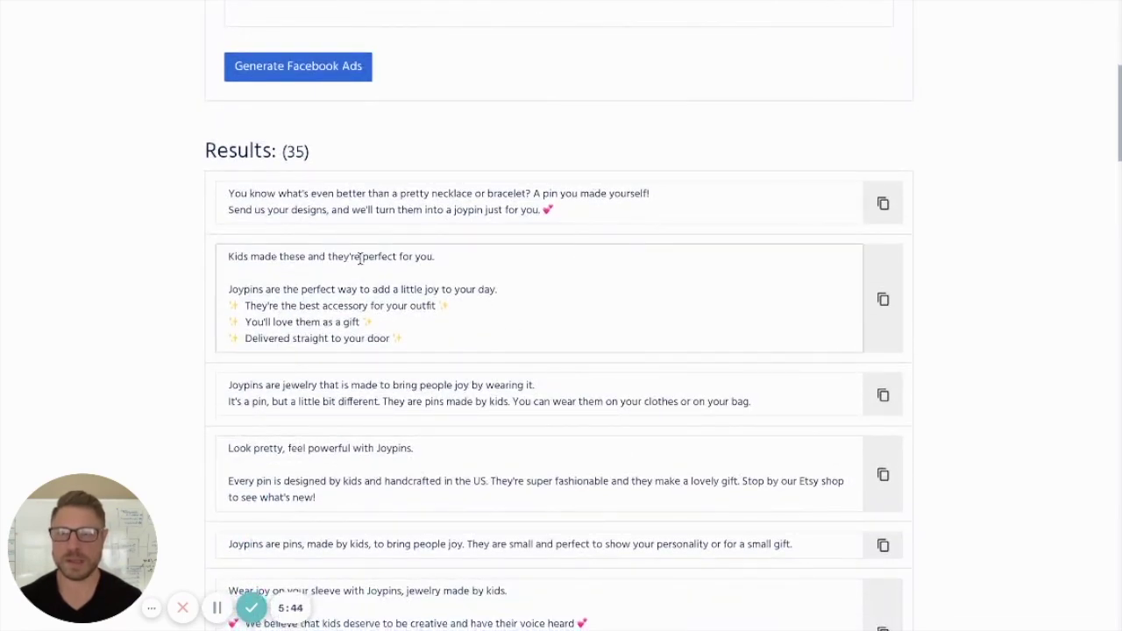
scroll(436, 255, down, 1)
scroll(514, 387, down, 1)
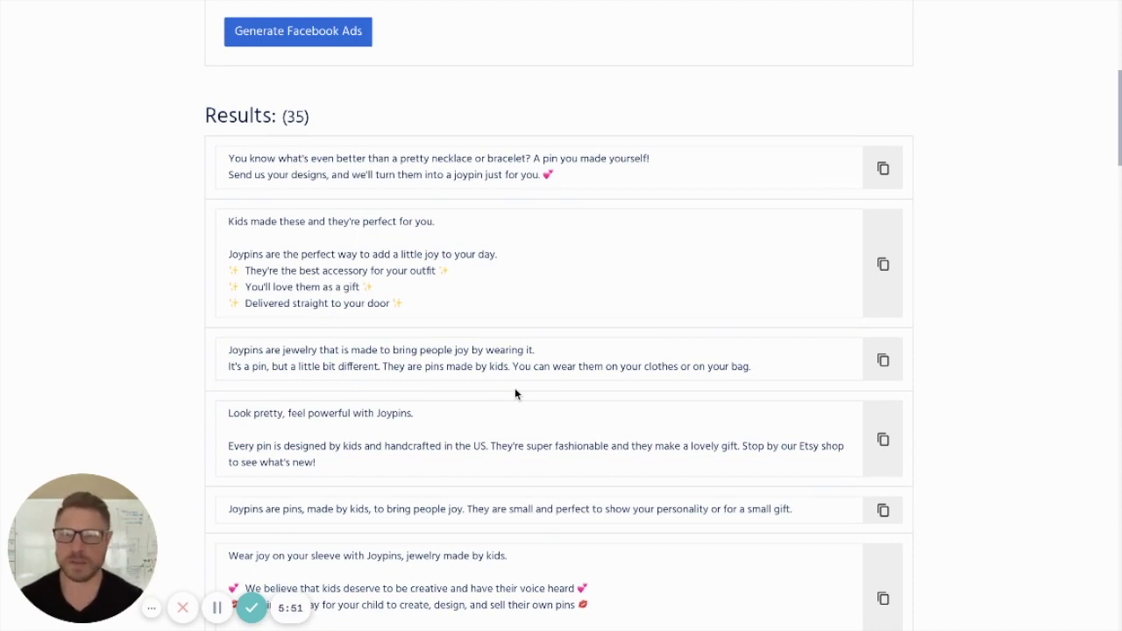
scroll(353, 342, down, 1)
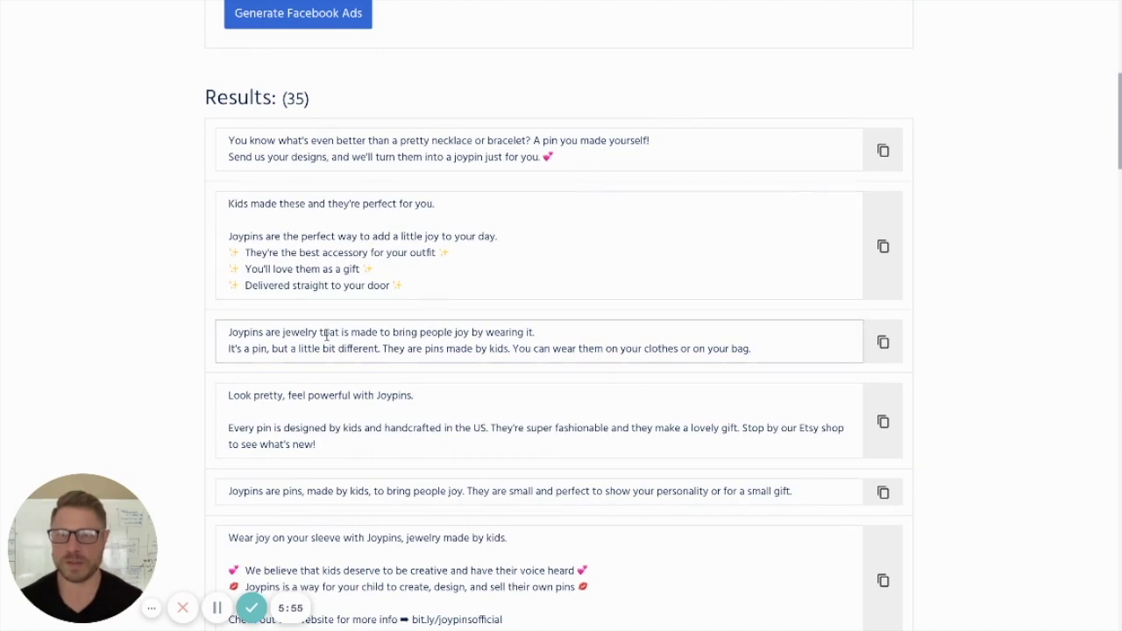
scroll(326, 335, down, 5)
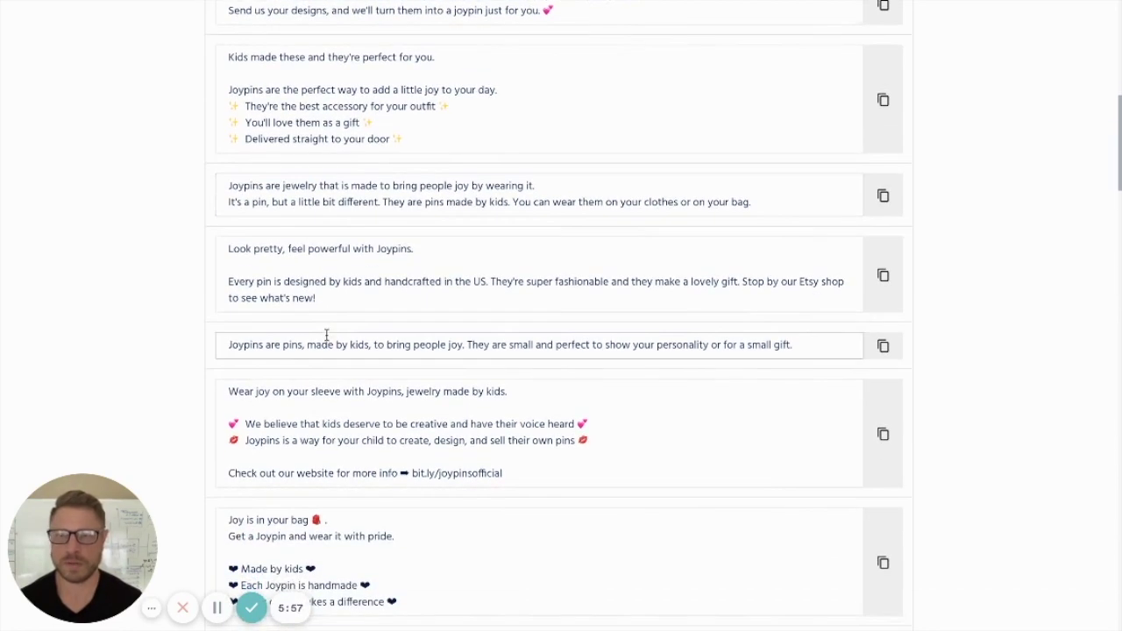
scroll(269, 281, down, 2)
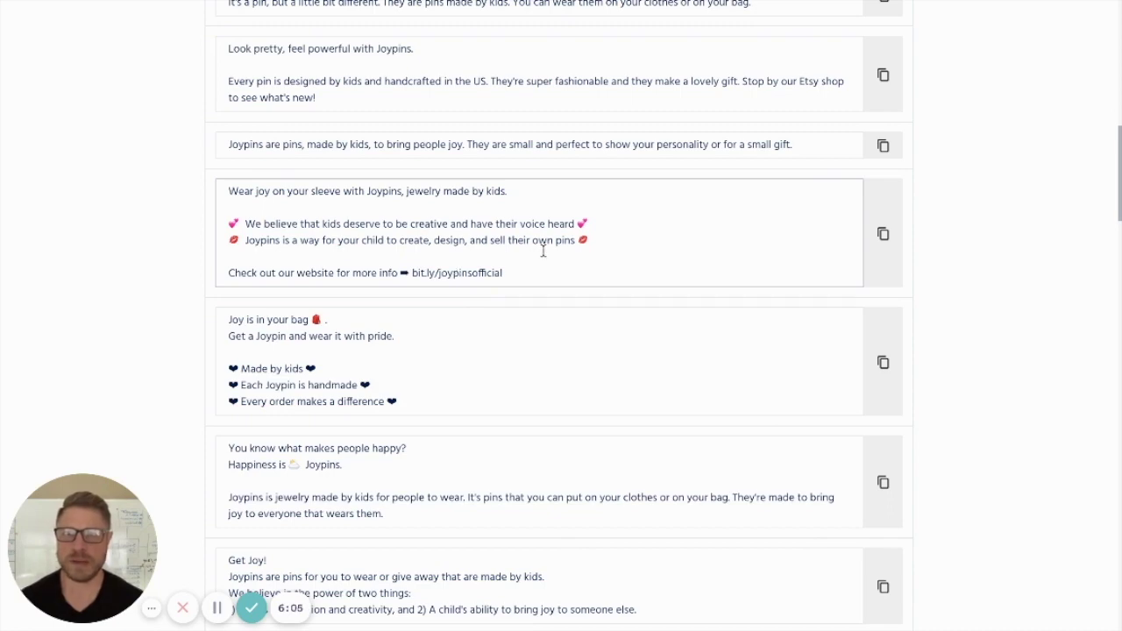
scroll(540, 248, down, 2)
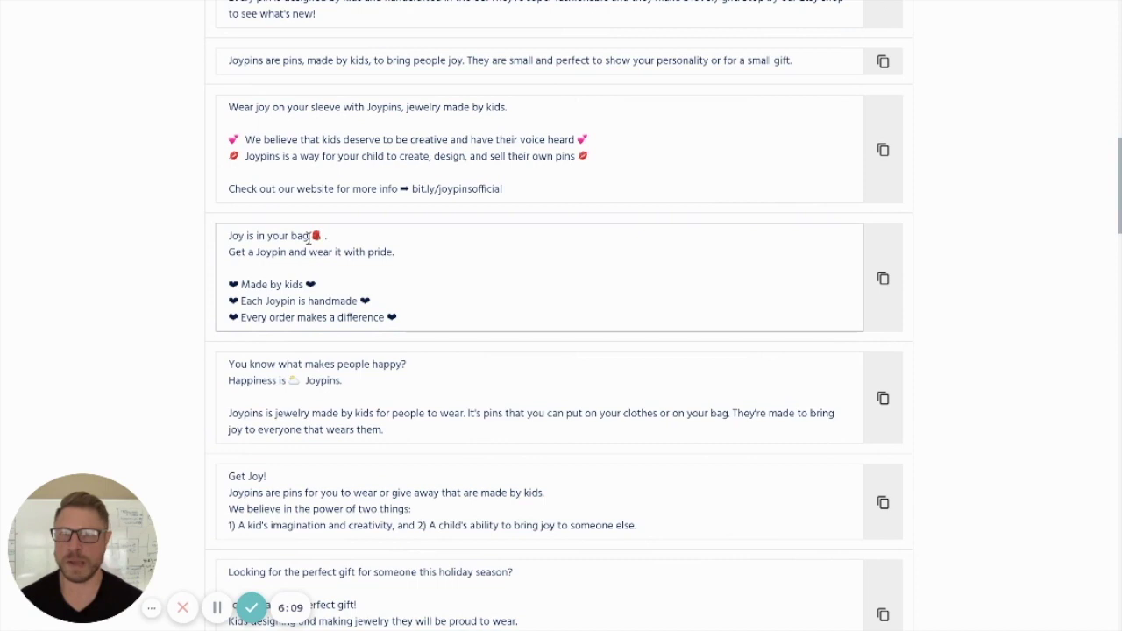
scroll(313, 237, down, 1)
scroll(353, 247, down, 1)
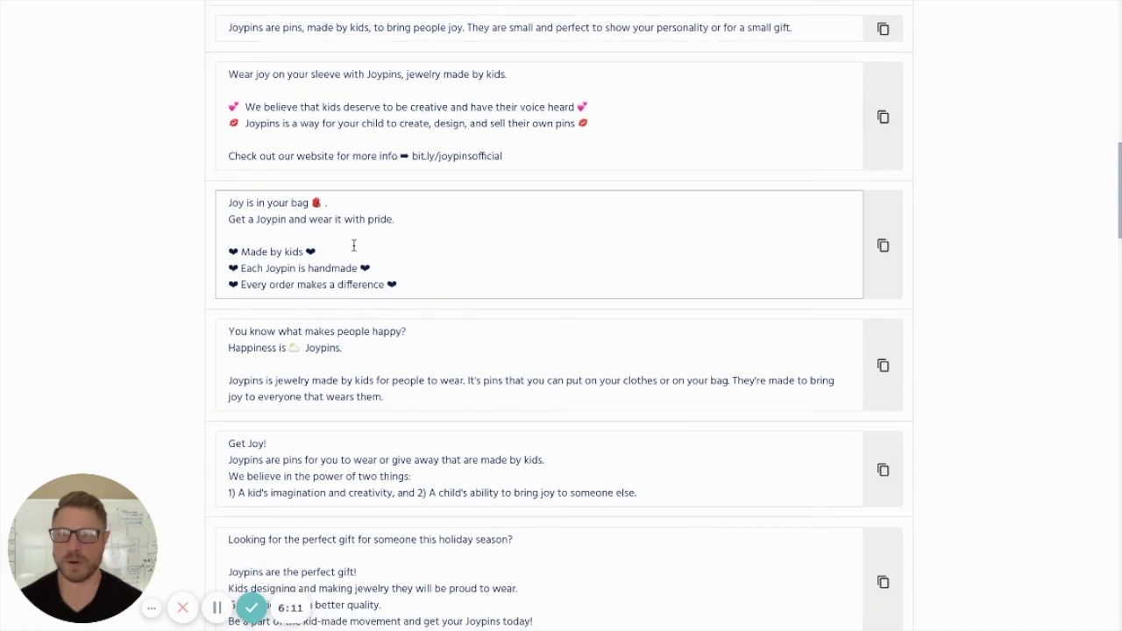
scroll(277, 249, down, 1)
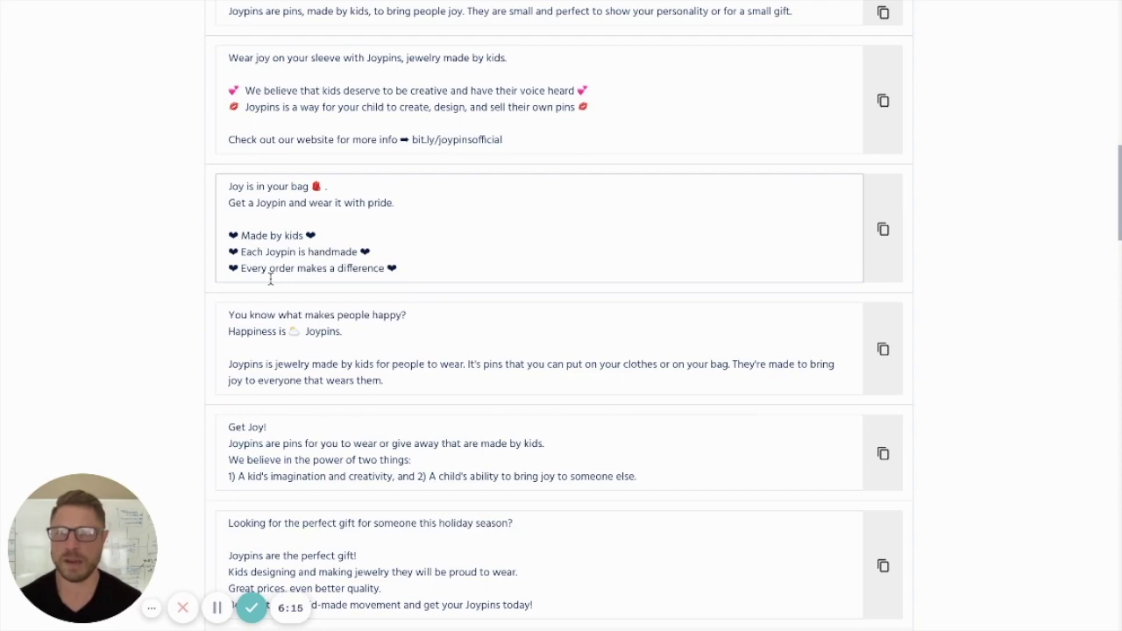
scroll(443, 320, up, 3)
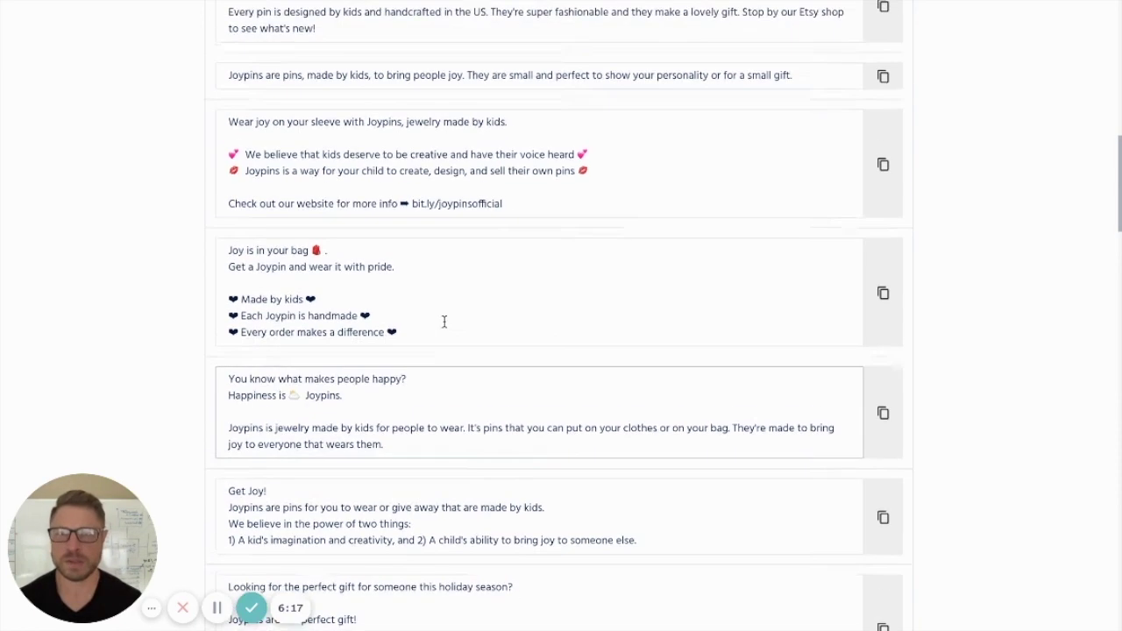
scroll(443, 320, up, 2)
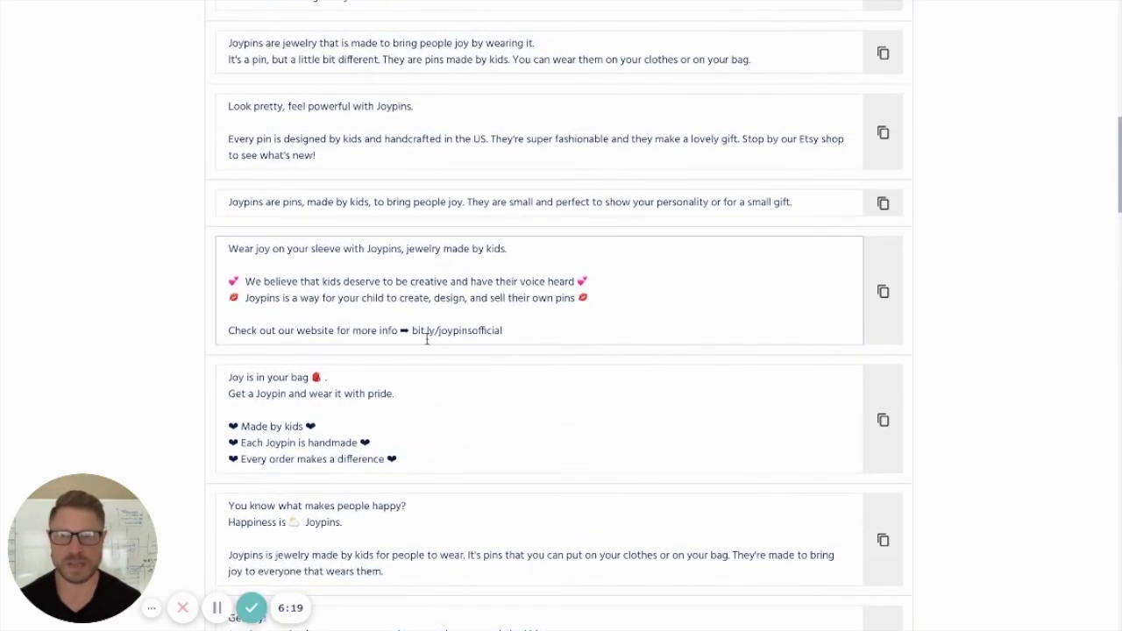
scroll(408, 465, up, 15)
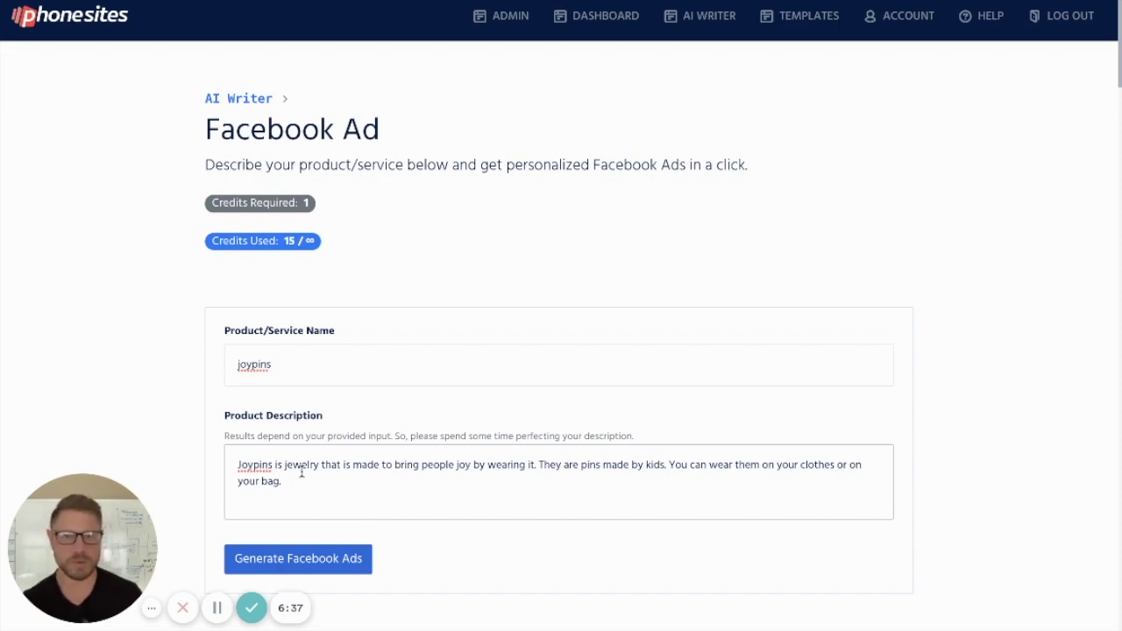
scroll(302, 469, down, 5)
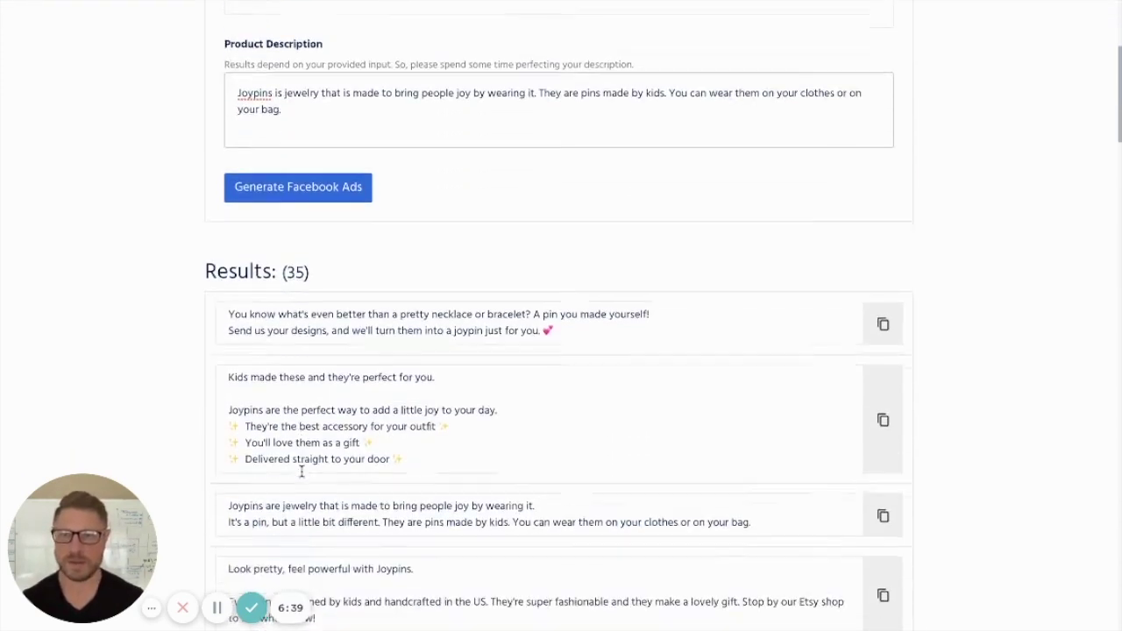
scroll(315, 269, down, 2)
scroll(315, 271, down, 15)
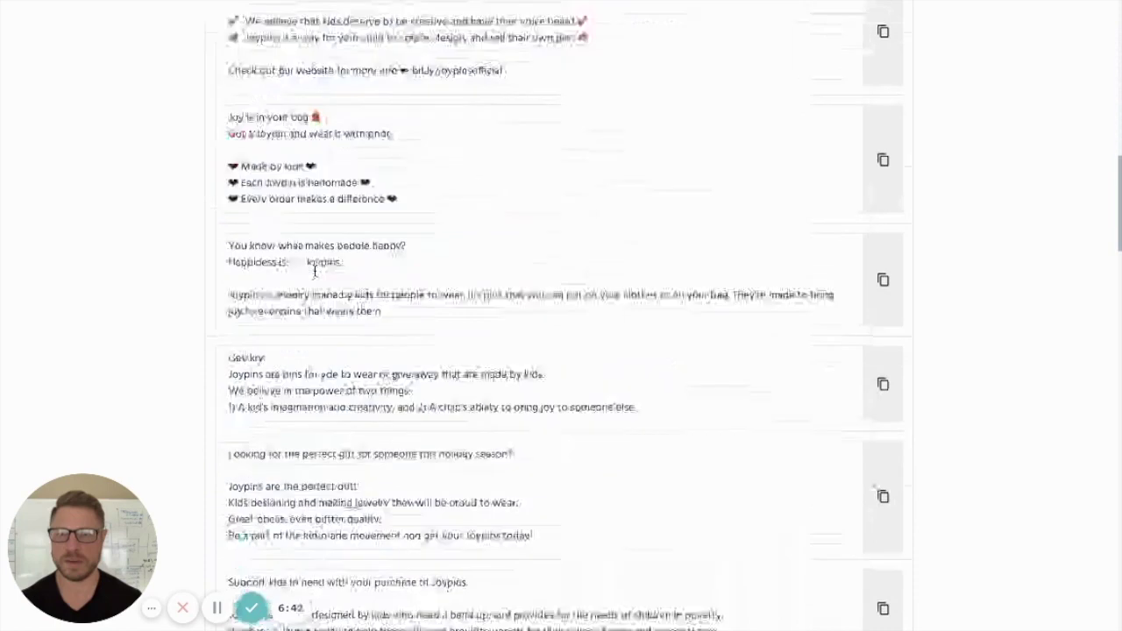
scroll(315, 271, up, 1)
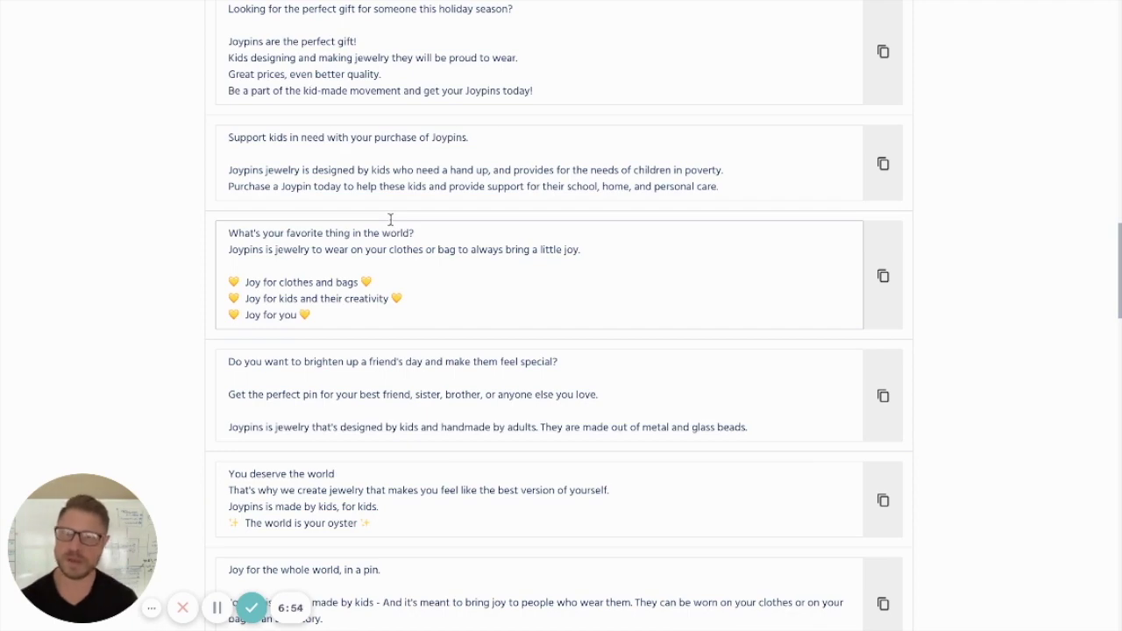
scroll(349, 310, down, 6)
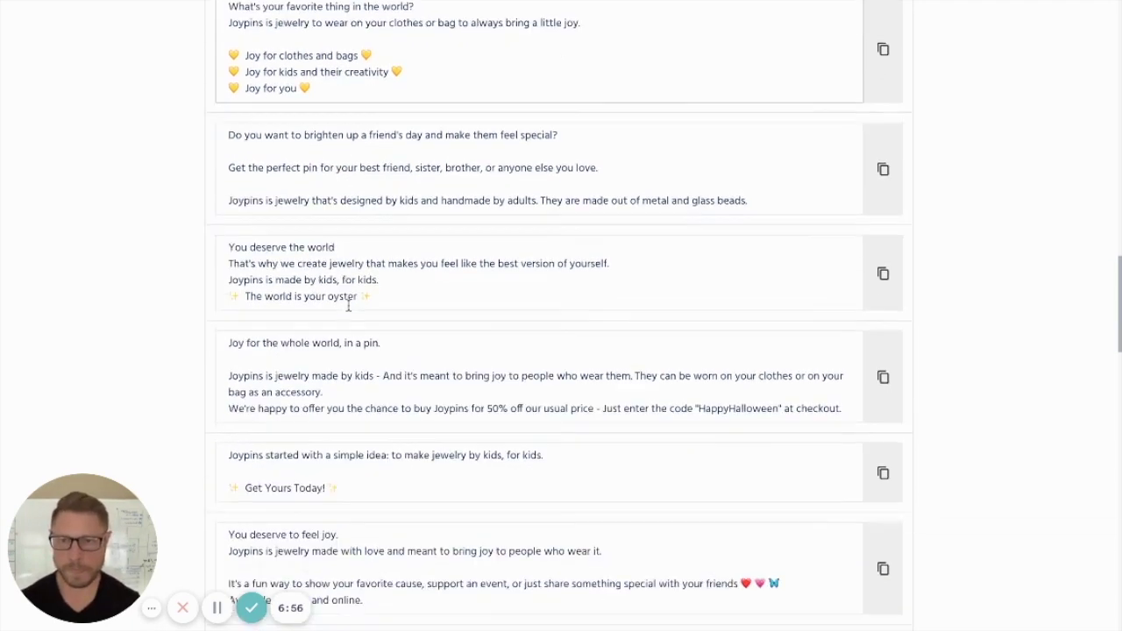
scroll(348, 310, down, 5)
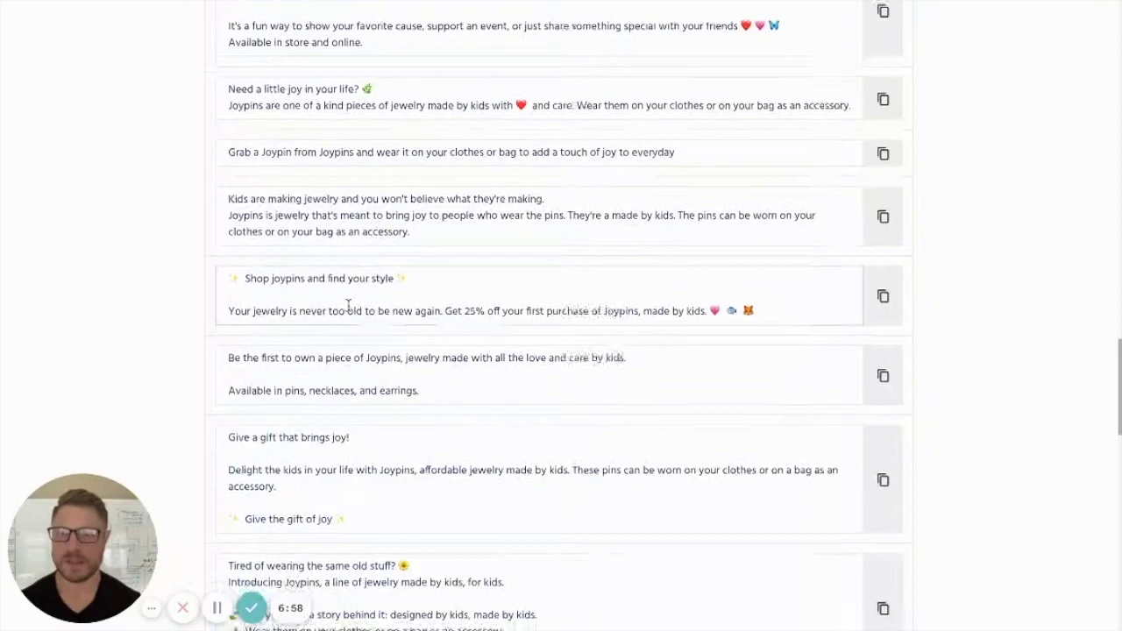
scroll(348, 305, down, 1)
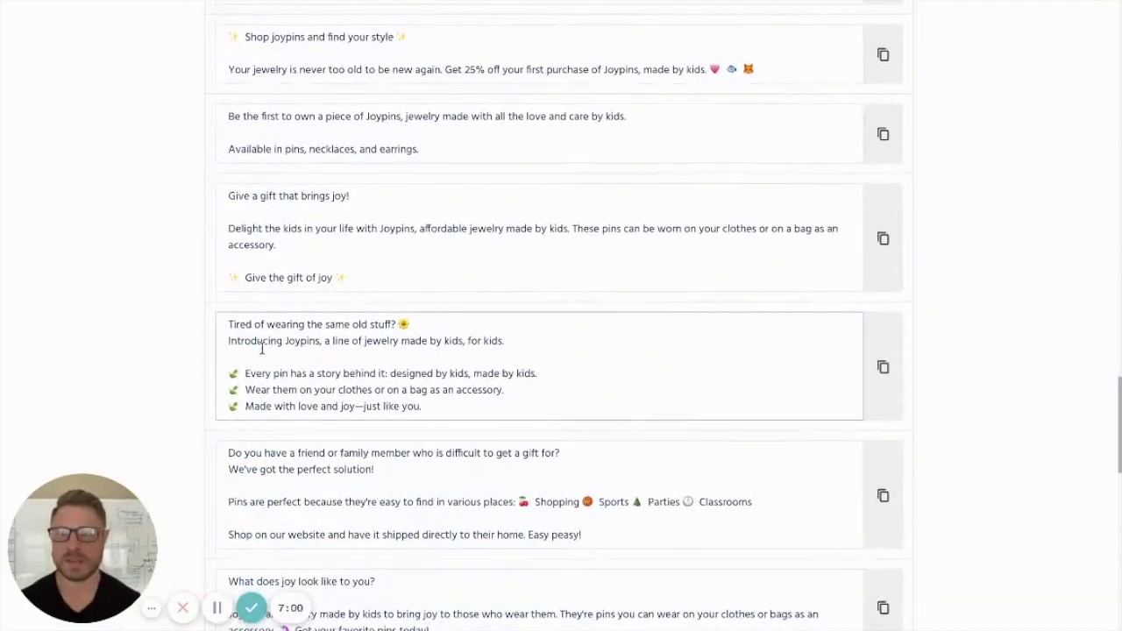
scroll(308, 352, down, 1)
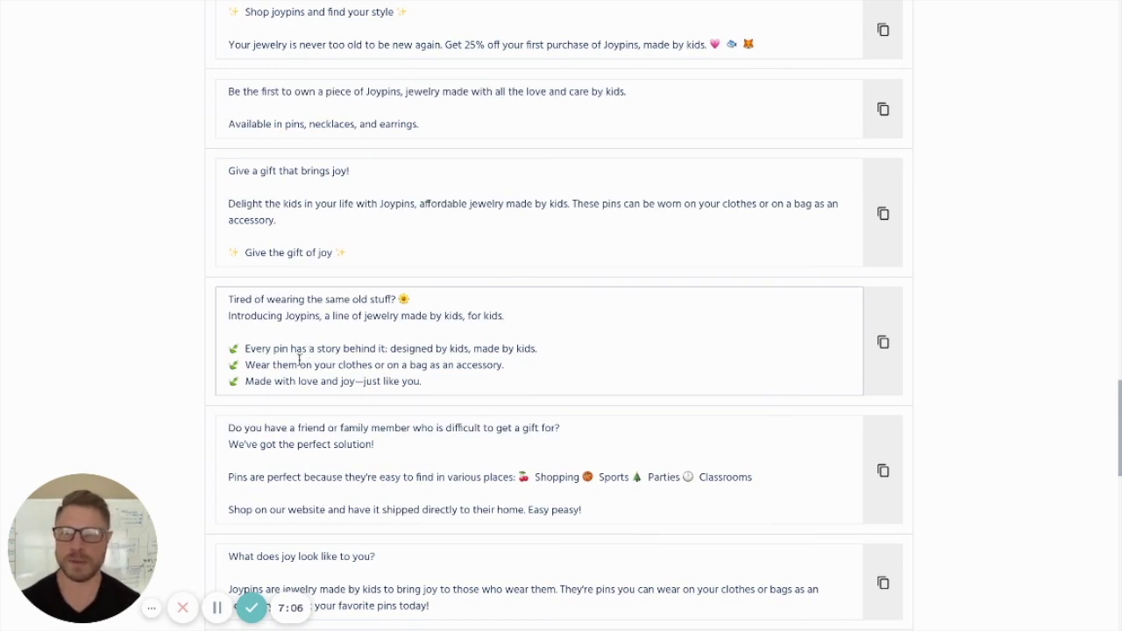
scroll(380, 363, down, 1)
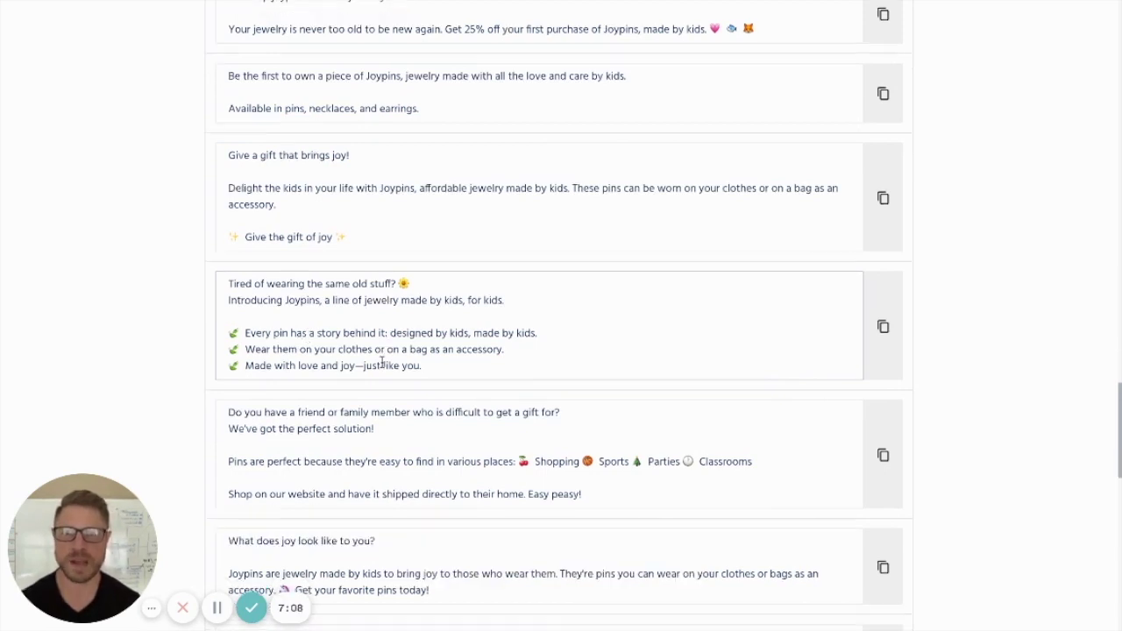
scroll(421, 357, down, 1)
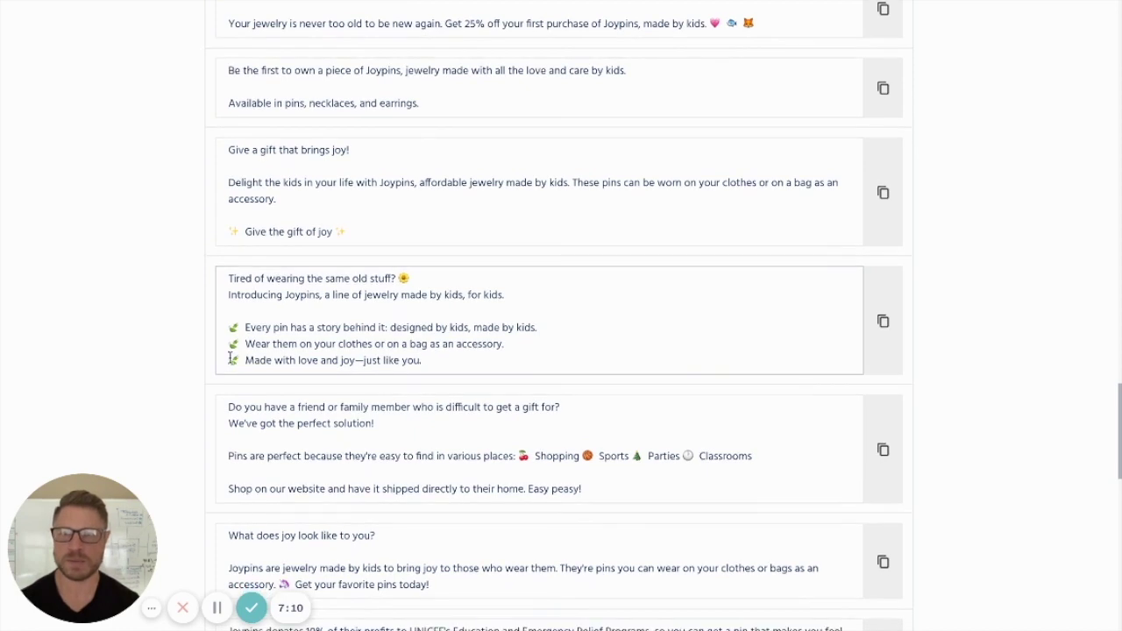
scroll(358, 357, down, 1)
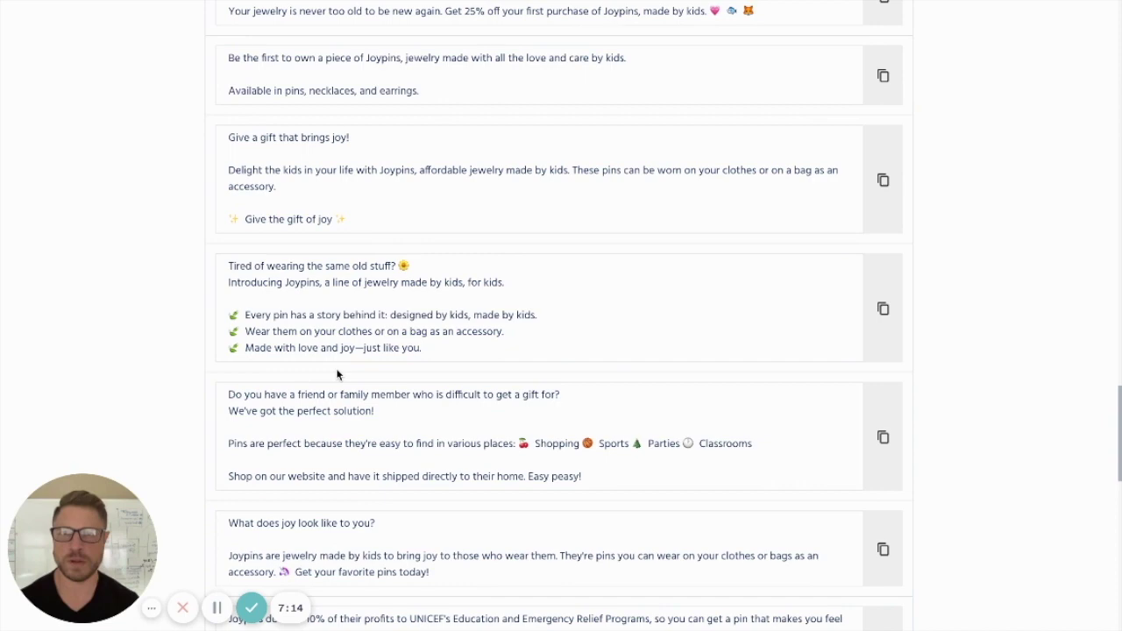
scroll(337, 375, down, 10)
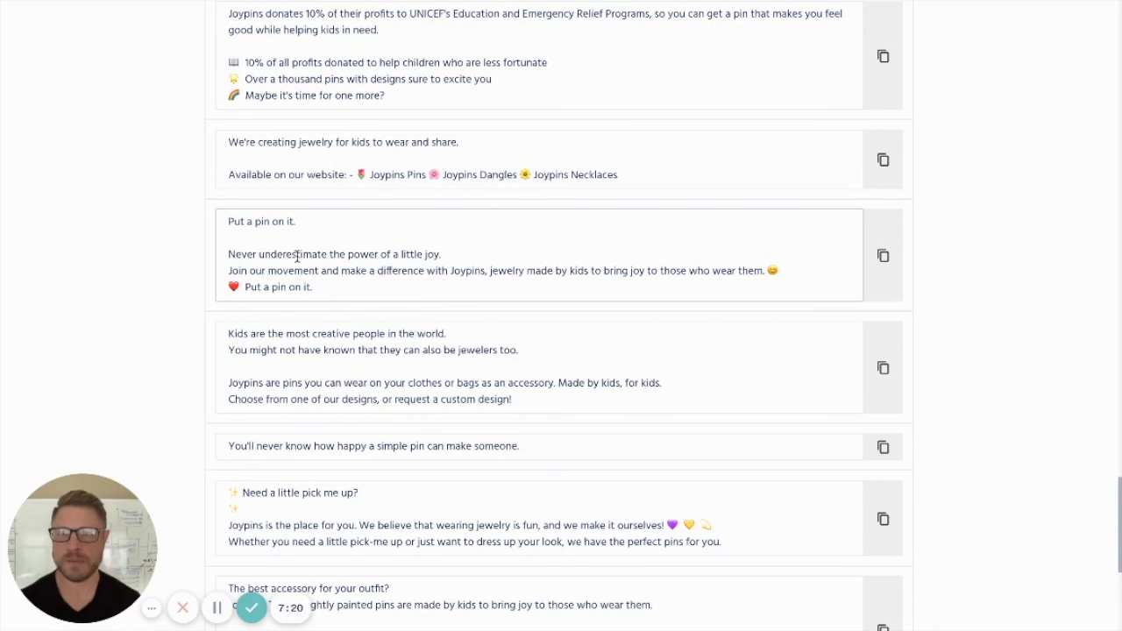
scroll(298, 263, down, 1)
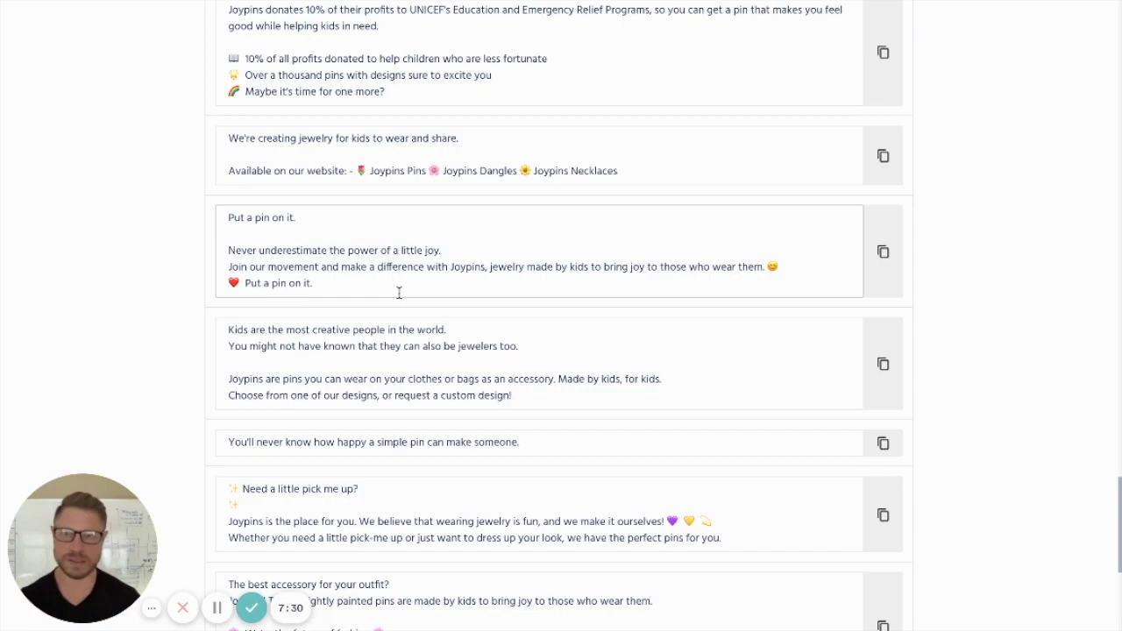
scroll(399, 293, up, 10)
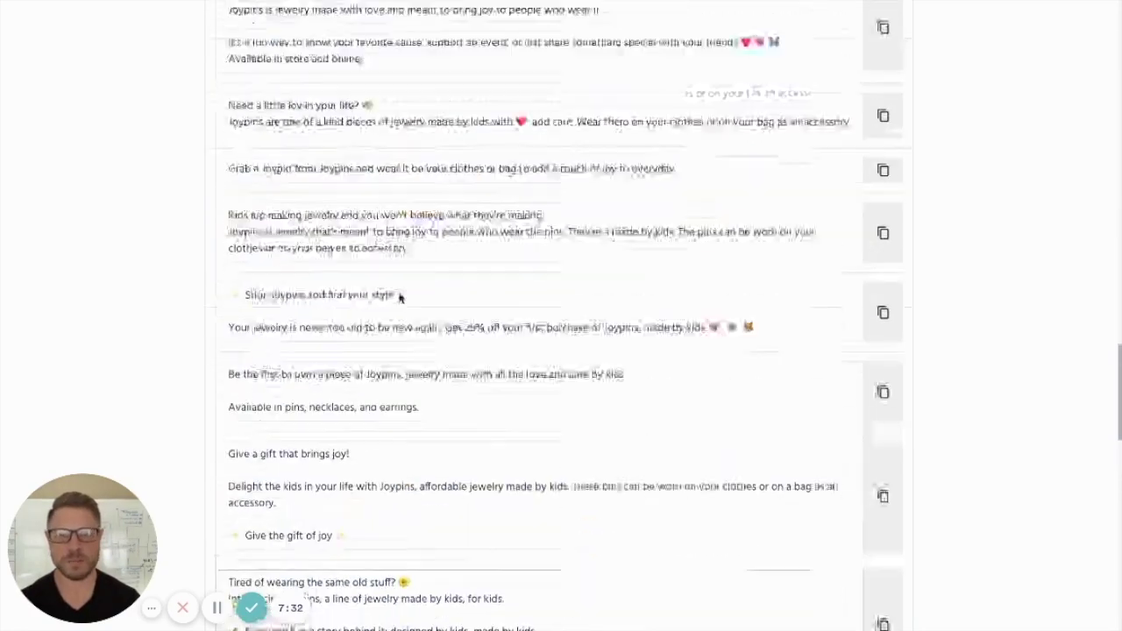
scroll(394, 316, up, 15)
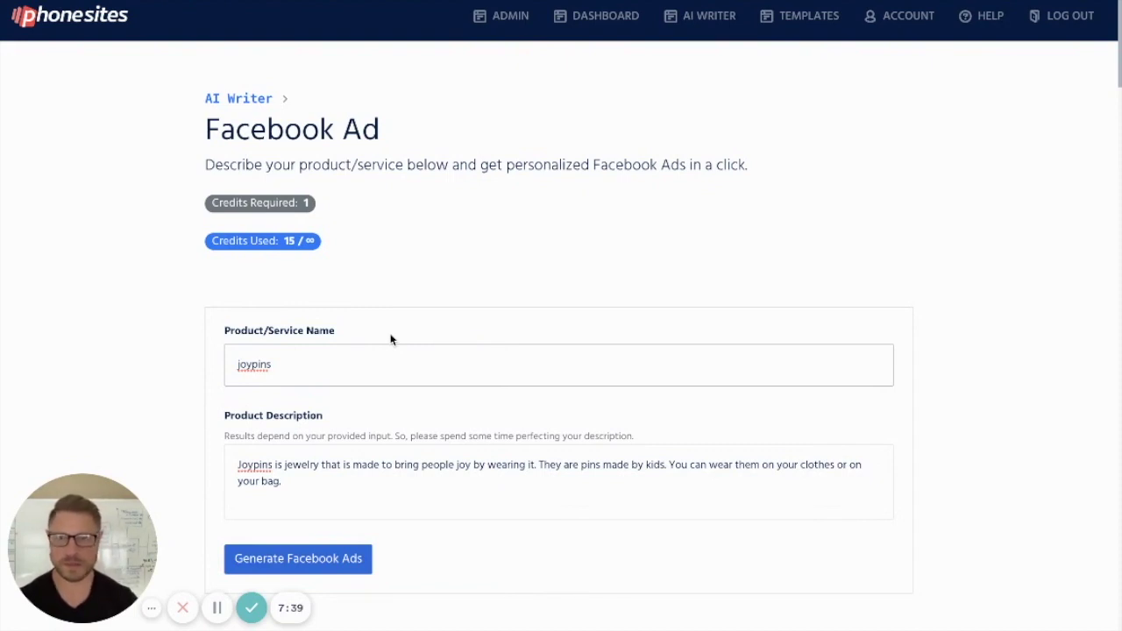
Select the joypins product description text in the Facebook Ad form, then deselect it.
click(398, 458)
drag(396, 476, 338, 450)
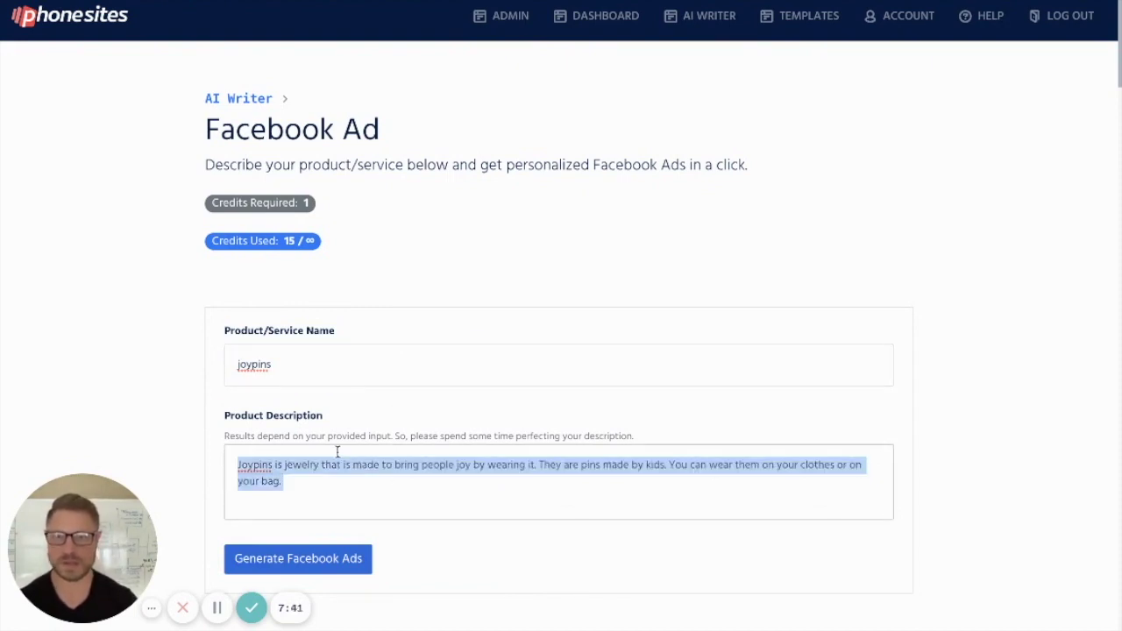
click(368, 488)
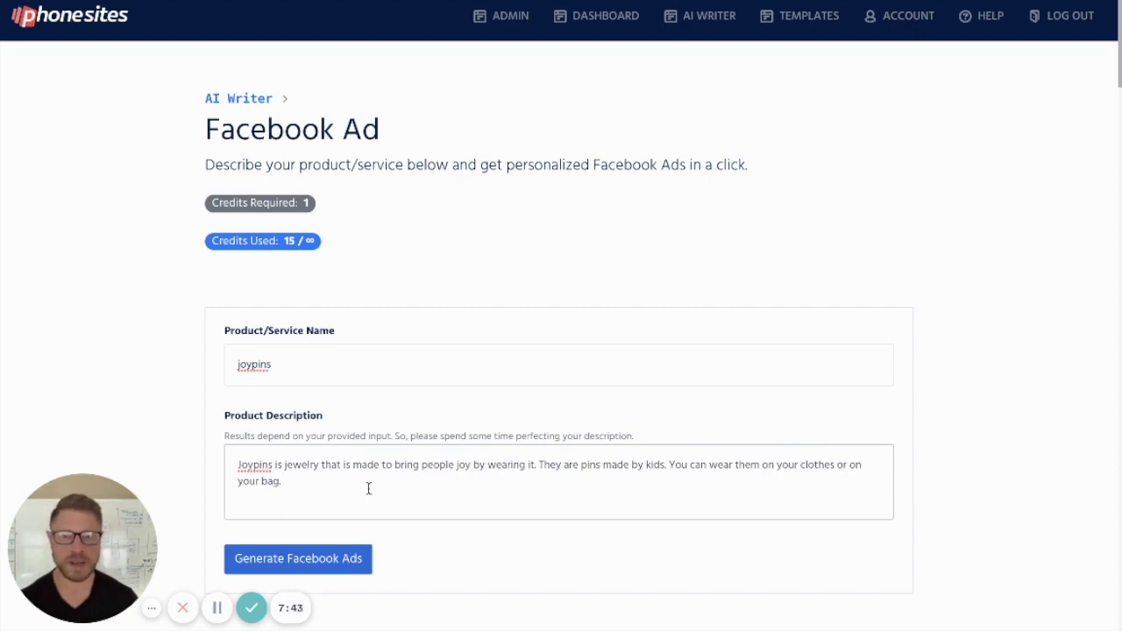